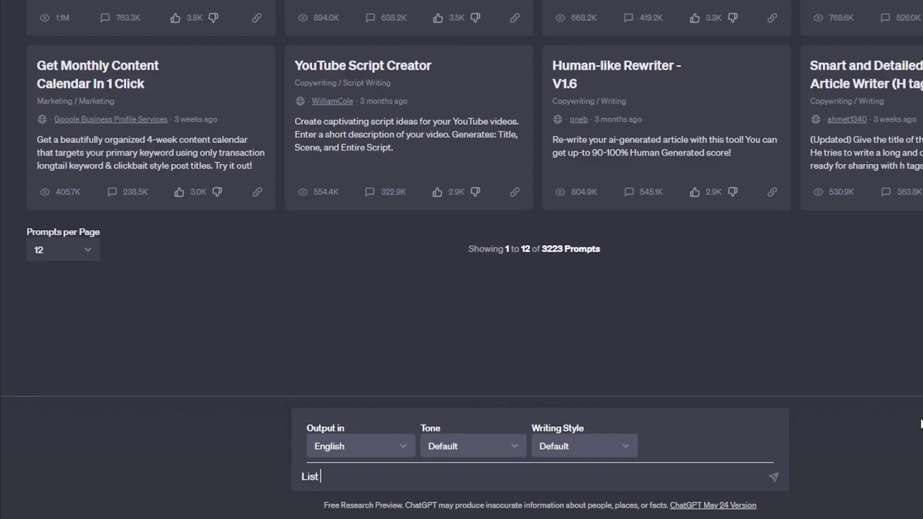
pyautogui.write('reeds')
# Send the cat-breeds request in ChatGPT, then enlarge Midjourney's subscription plan comparison image.
pyautogui.press('Return')
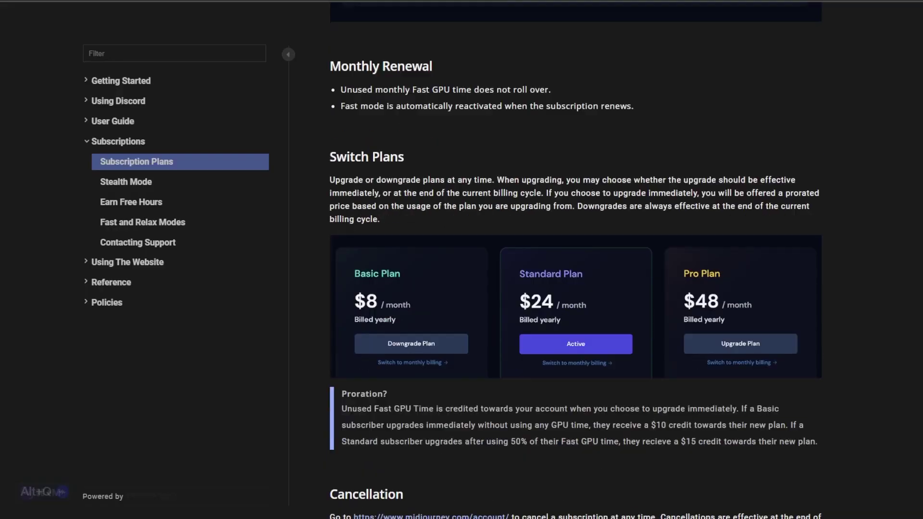
pyautogui.scroll(-2, 900, 236)
pyautogui.click(901, 237)
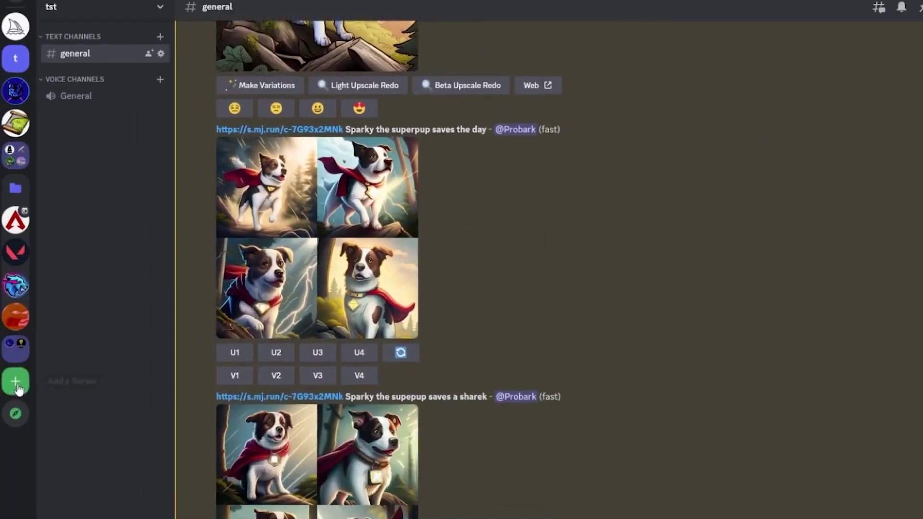
# Create a new Discord server 'Midjourney test' via Create My Own.
pyautogui.click(15, 381)
pyautogui.click(497, 192)
pyautogui.click(532, 279)
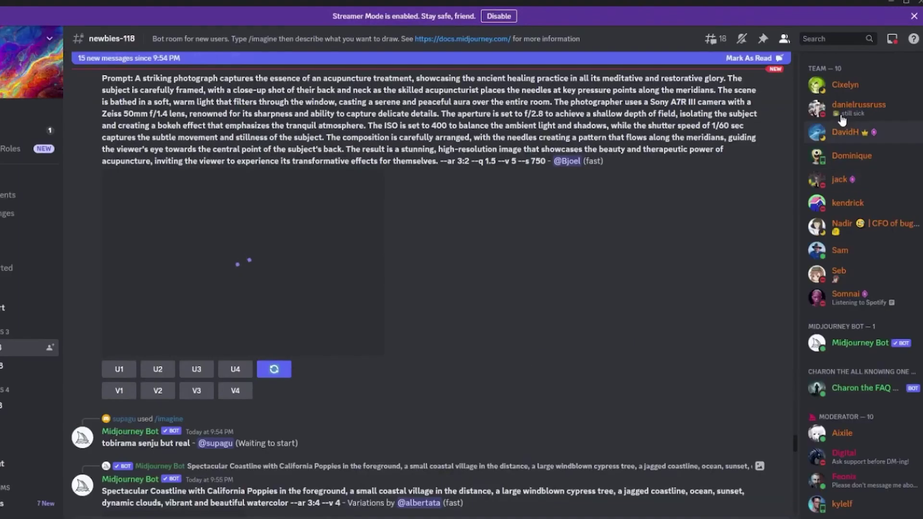
# Add the Midjourney Bot to the new server from its profile and authorize it.
pyautogui.rightClick(846, 345)
pyautogui.click(869, 350)
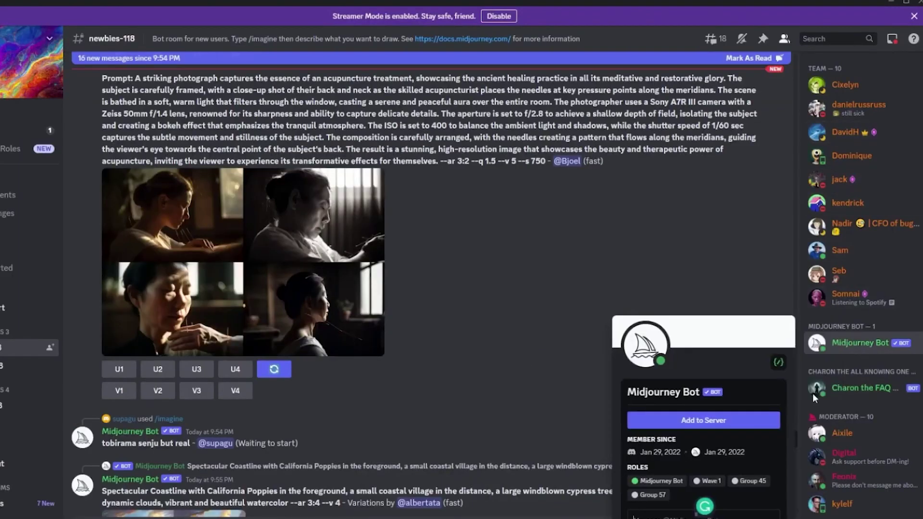
pyautogui.click(725, 373)
pyautogui.click(412, 361)
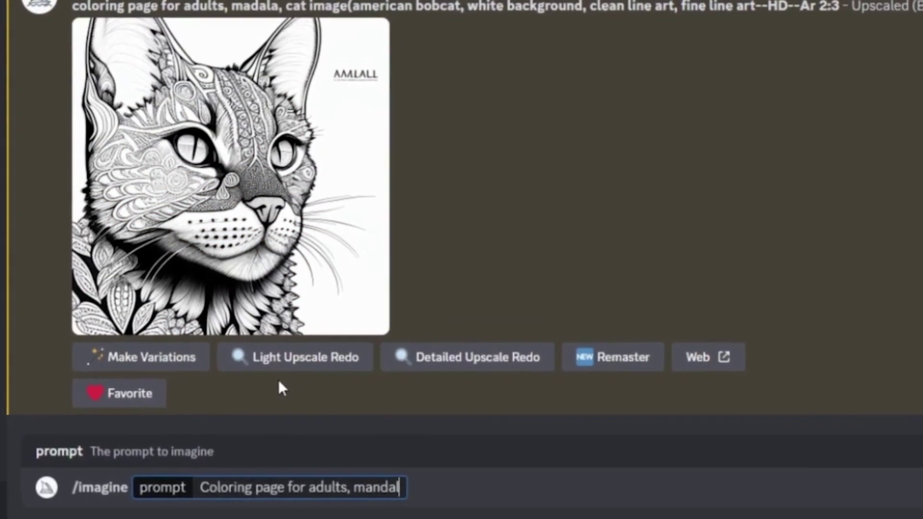
pyautogui.write('a cat image(American bobcat')
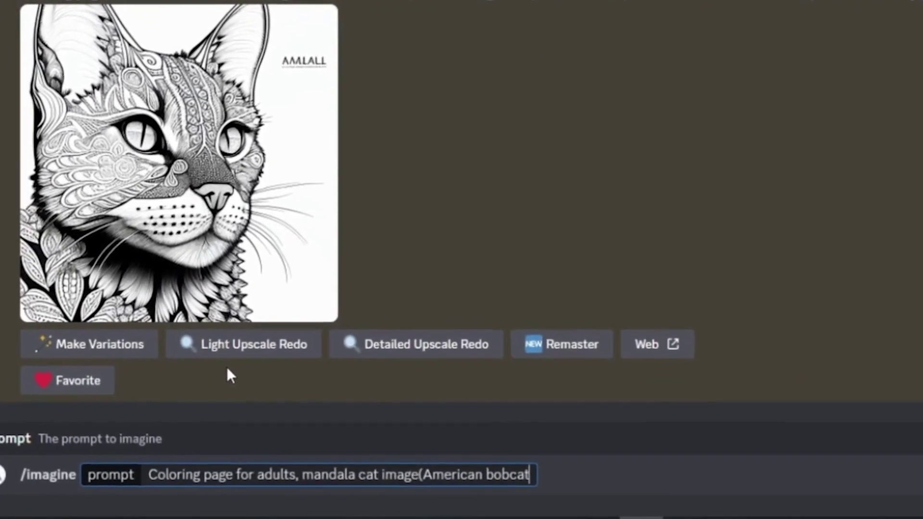
pyautogui.write('), white background, clean')
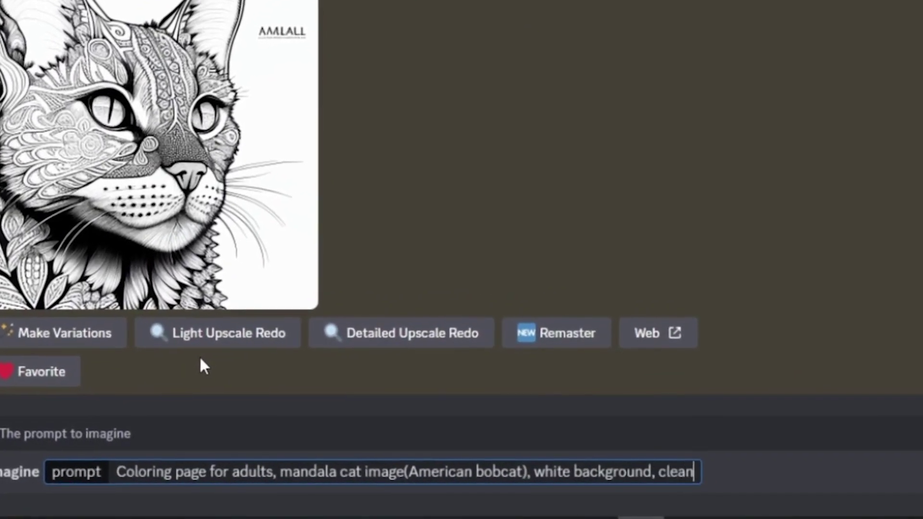
pyautogui.write(' linee art, fine lie art')
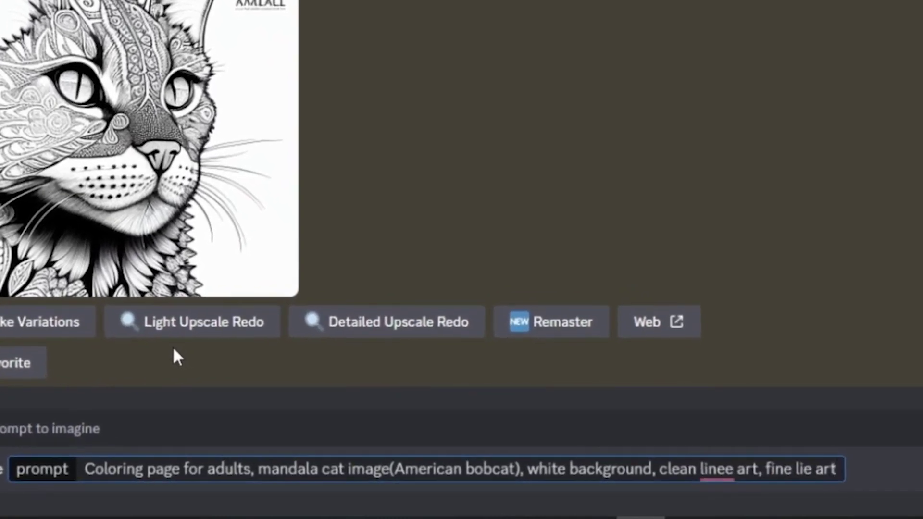
# Submit the /imagine American bobcat adult mandala coloring-page prompt with aspect ratio 2:3.
pyautogui.press('Return')
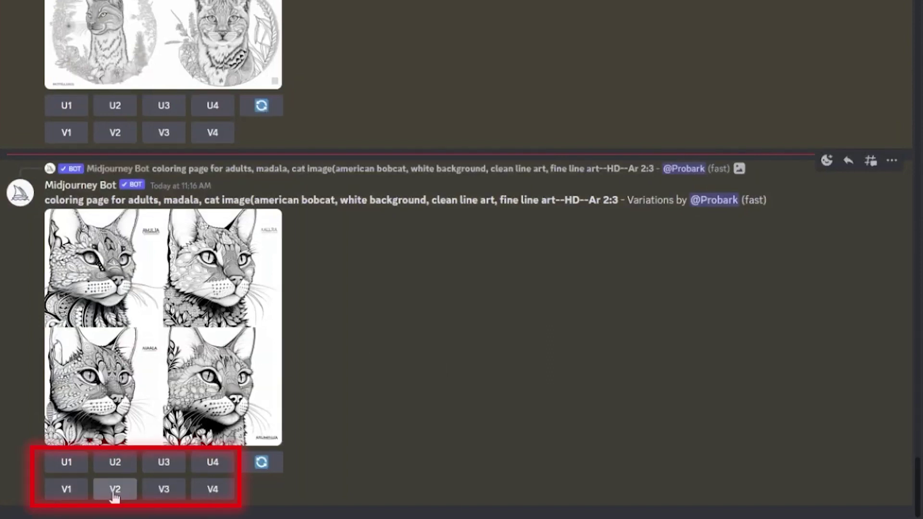
# Generate variations of the third bobcat mandala image with V3.
pyautogui.click(164, 489)
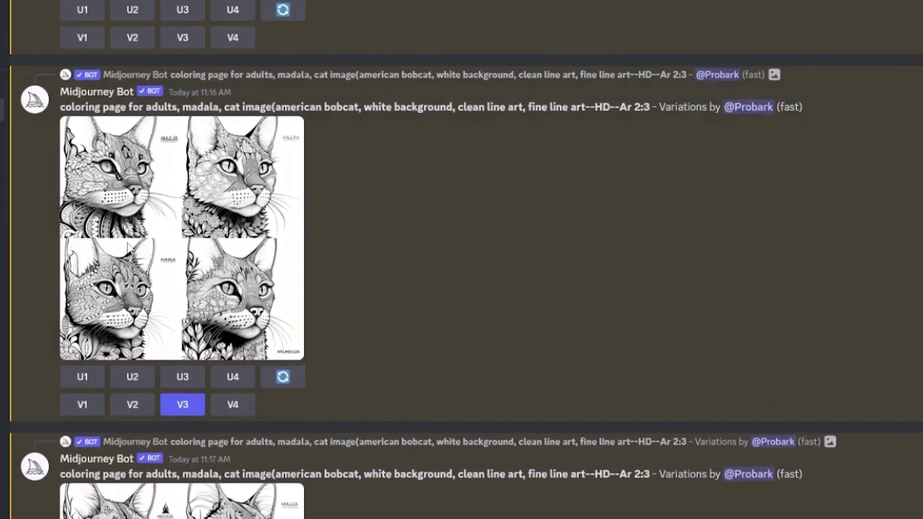
pyautogui.scroll(2, 127, 247)
pyautogui.scroll(2, 128, 247)
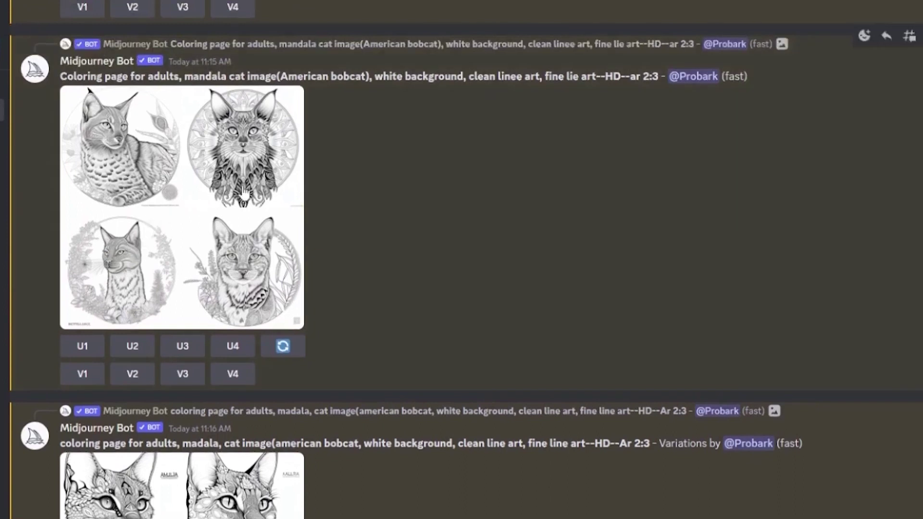
pyautogui.scroll(3, 245, 193)
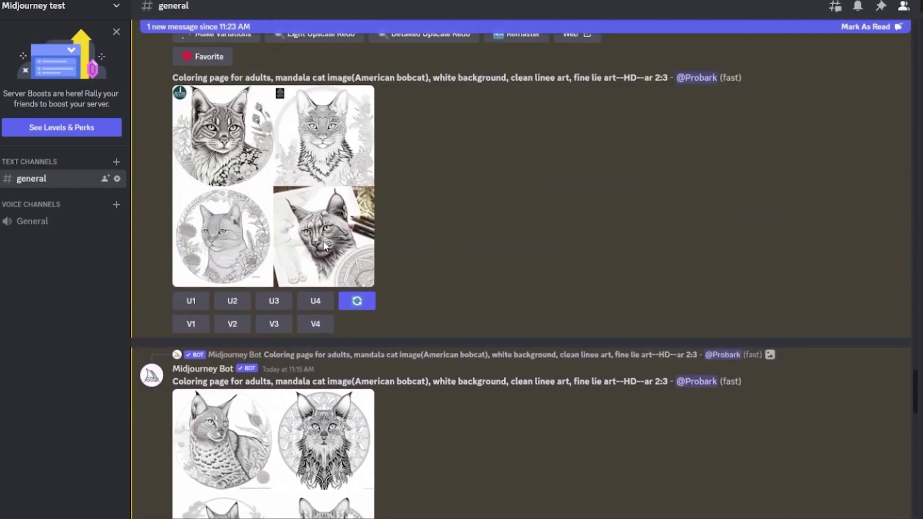
pyautogui.scroll(3, 247, 221)
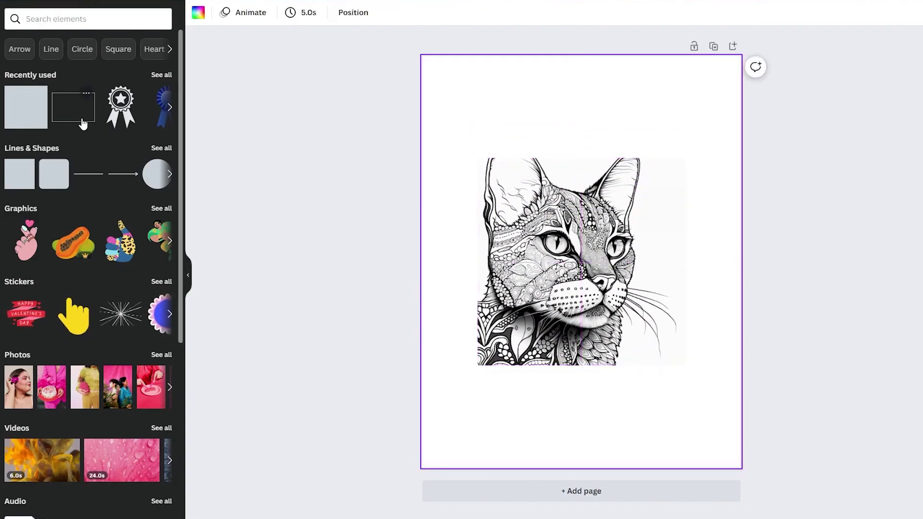
# Add a rectangle frame from Elements and position it around the line-art cat.
pyautogui.click(83, 124)
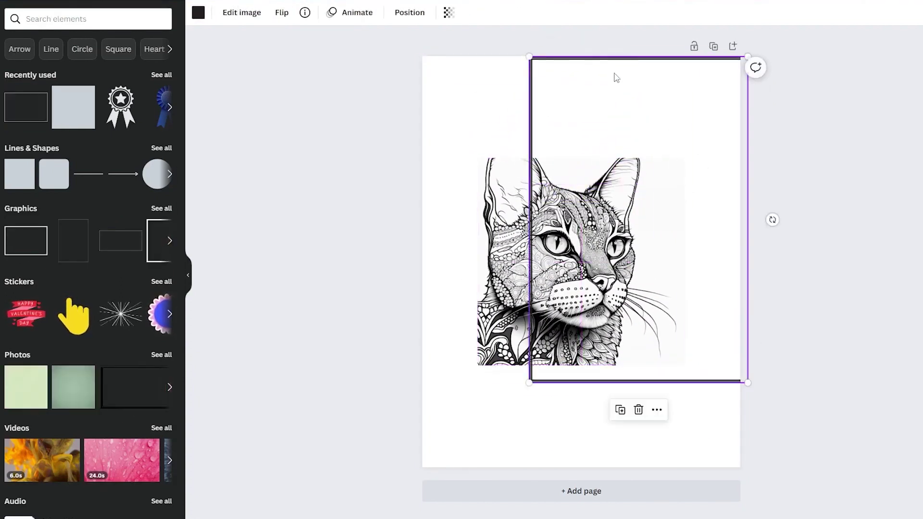
pyautogui.moveTo(616, 77); pyautogui.dragTo(457, 189)
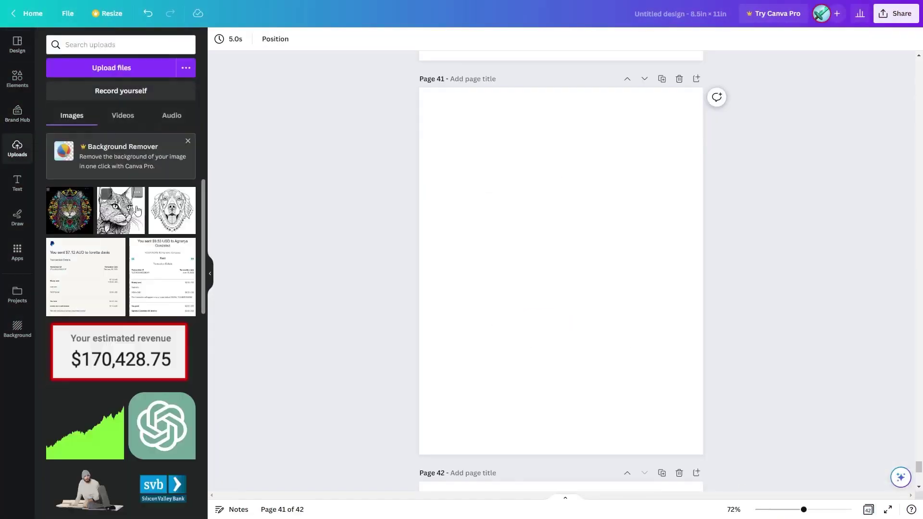
# Place a small copy of the line-art cat on page 41 and add a body text box.
pyautogui.click(121, 211)
pyautogui.moveTo(442, 135); pyautogui.dragTo(605, 259)
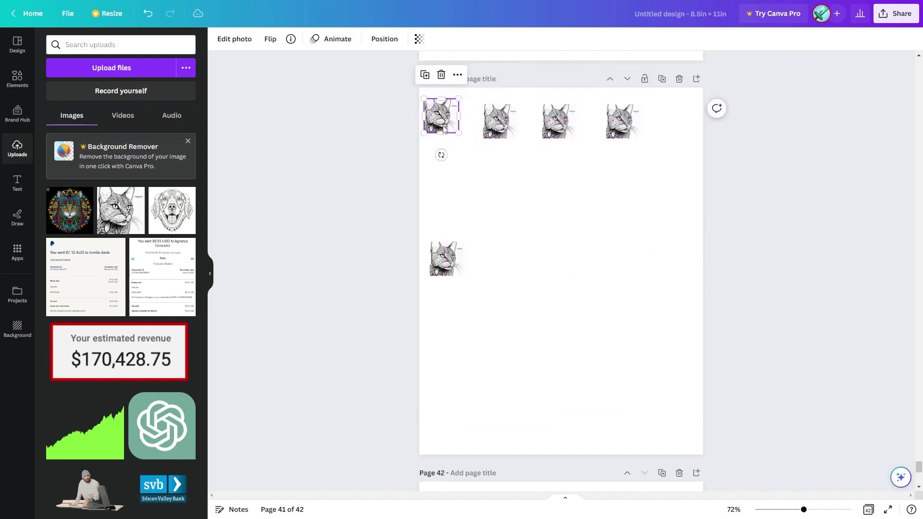
pyautogui.click(17, 183)
pyautogui.click(123, 218)
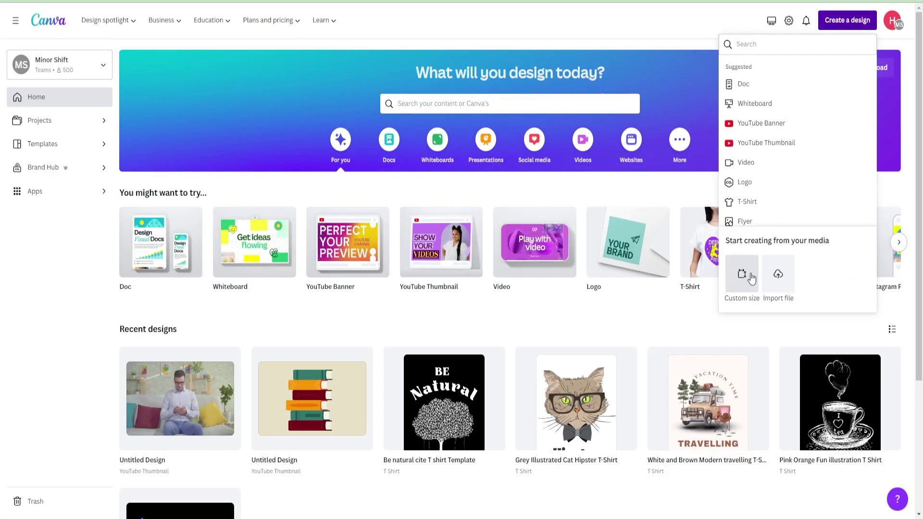
# Start a custom-size Canva design of 17.34 by 11.25 inches for the KDP cover.
pyautogui.click(751, 277)
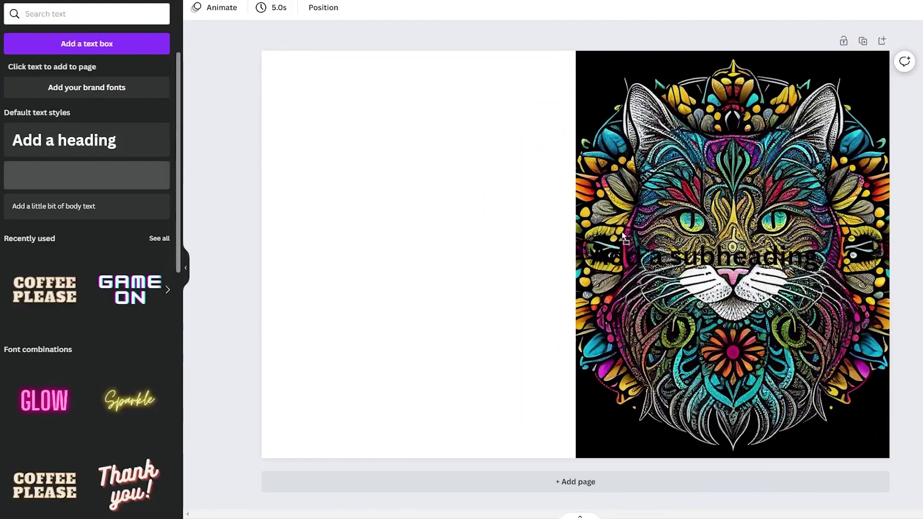
# Make the 'Feline Fantasy' title white in a script font and add a subheading text box.
pyautogui.click(217, 7)
pyautogui.click(358, 8)
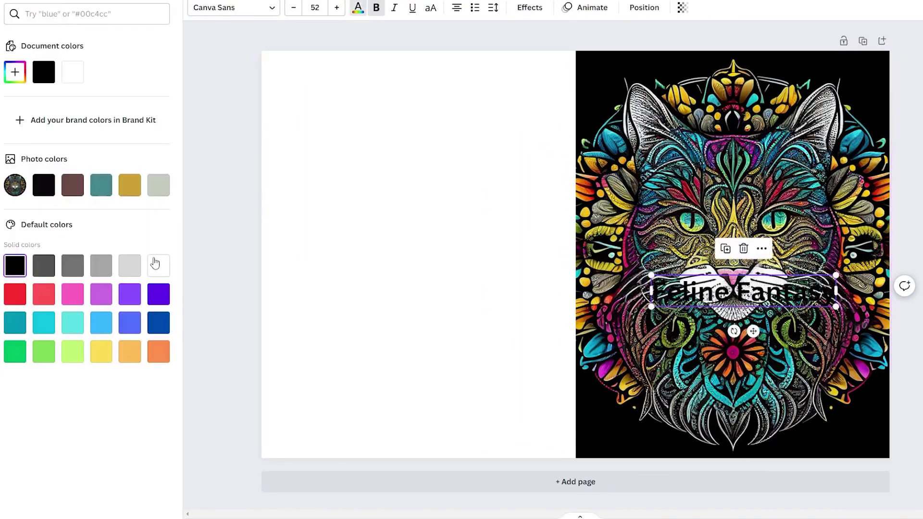
pyautogui.click(155, 262)
pyautogui.click(234, 7)
pyautogui.click(67, 43)
pyautogui.write('cursive')
pyautogui.click(63, 402)
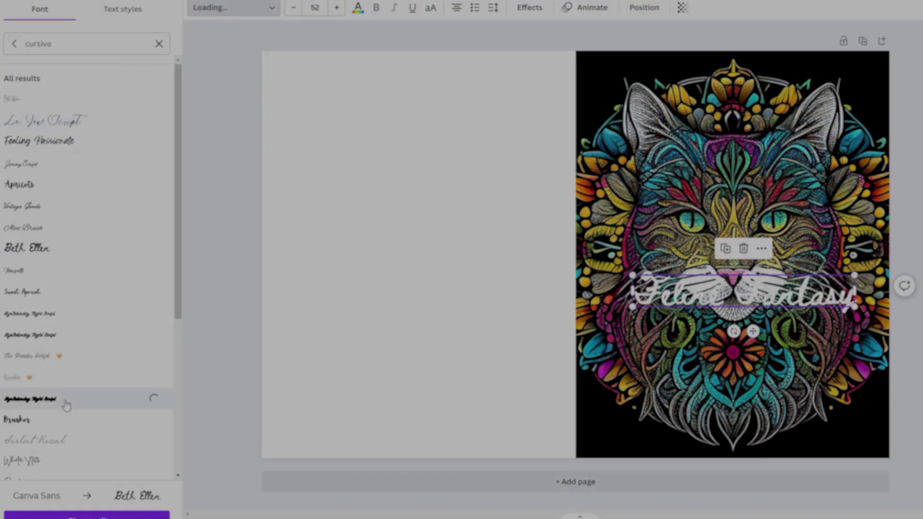
pyautogui.scroll(-3, 66, 346)
pyautogui.click(65, 246)
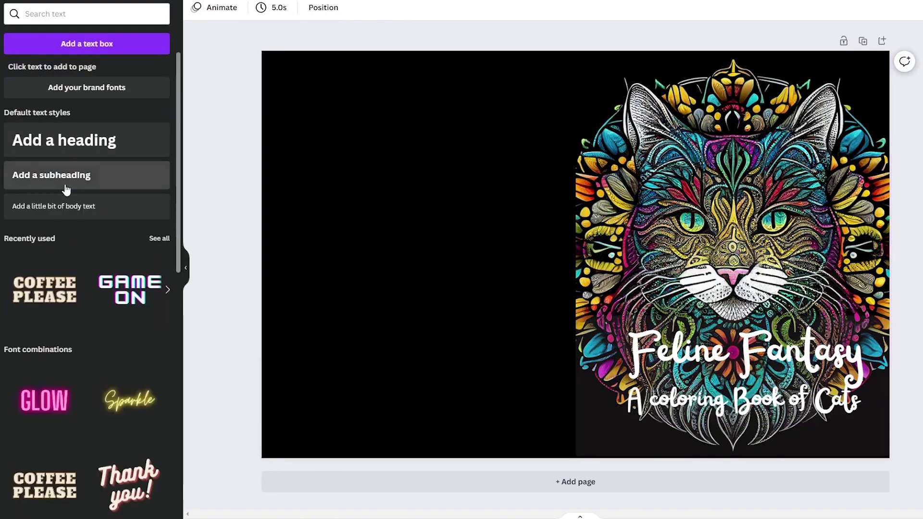
pyautogui.click(65, 175)
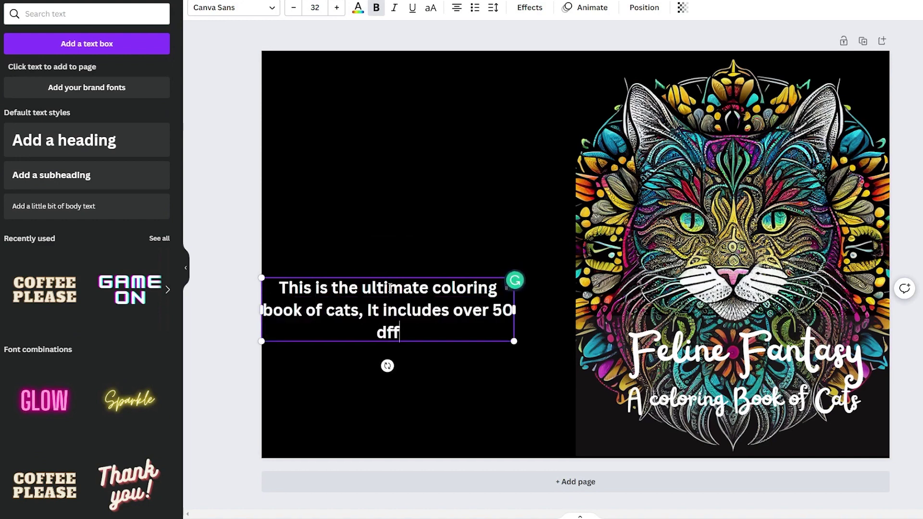
pyautogui.write('le cats for you to color in however you wish!')
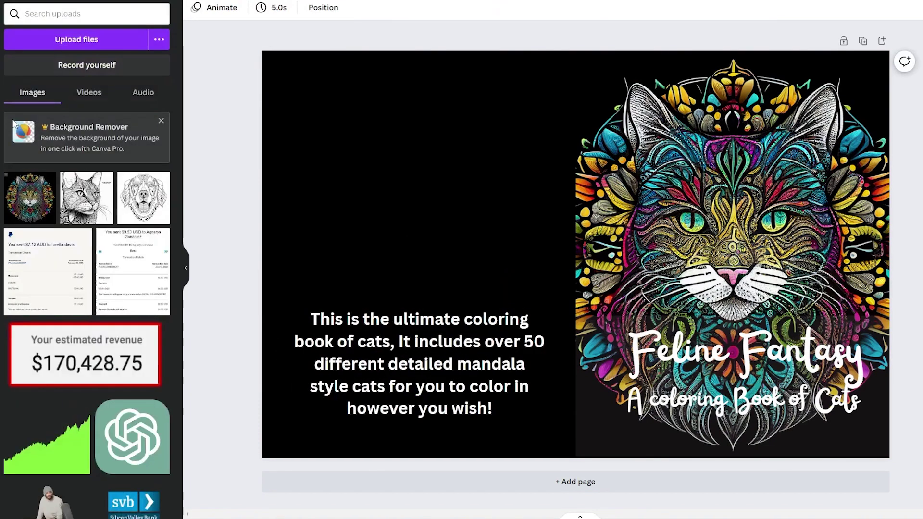
# Place a small line-art cat sample centered above the blurb on the back cover.
pyautogui.moveTo(95, 204); pyautogui.dragTo(320, 95)
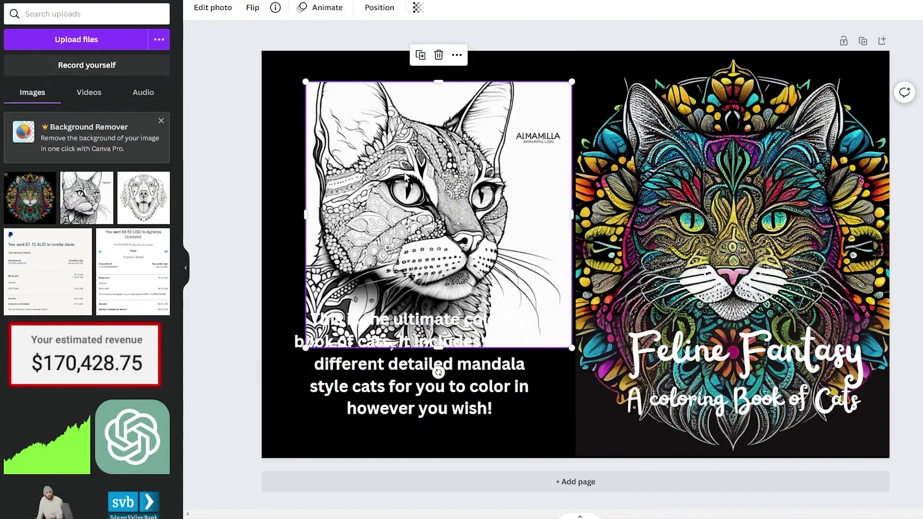
pyautogui.moveTo(281, 64); pyautogui.dragTo(371, 149)
pyautogui.moveTo(457, 216); pyautogui.dragTo(416, 173)
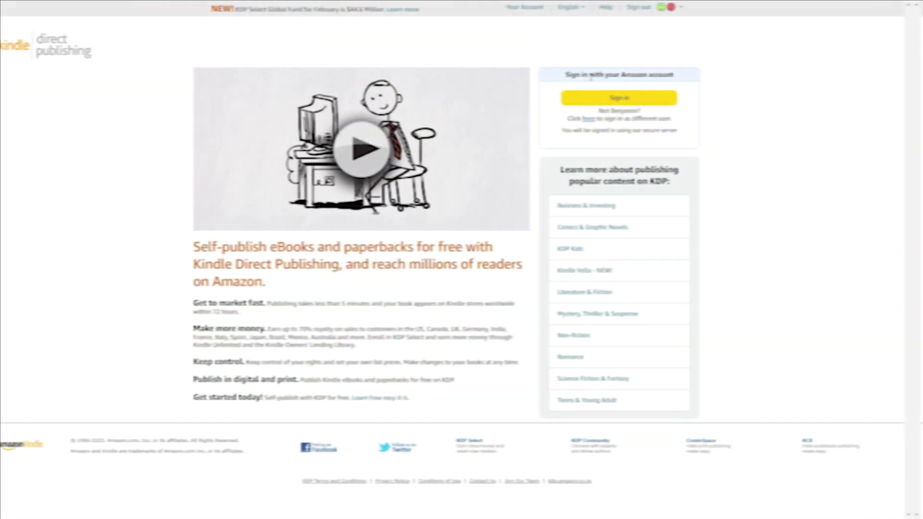
# Sign in to KDP and start creating a new paperback title.
pyautogui.click(614, 100)
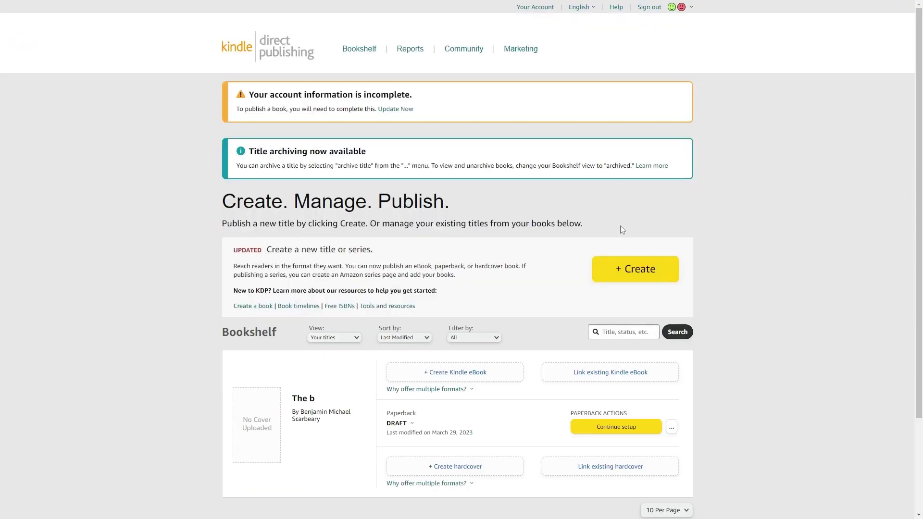
pyautogui.click(633, 273)
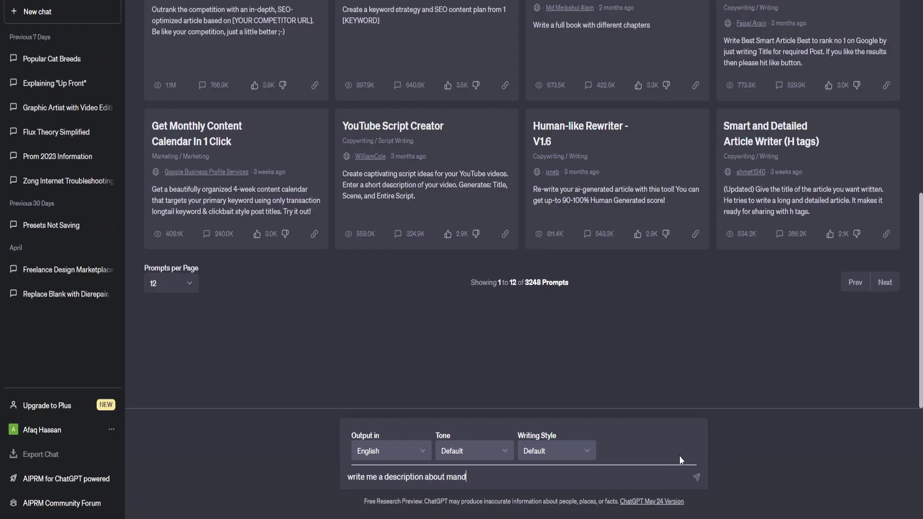
pyautogui.write('ala cat book for adults')
pyautogui.write(' for amazon')
# Send the request for an Amazon description of the mandala cat book for adults.
pyautogui.press('Return')
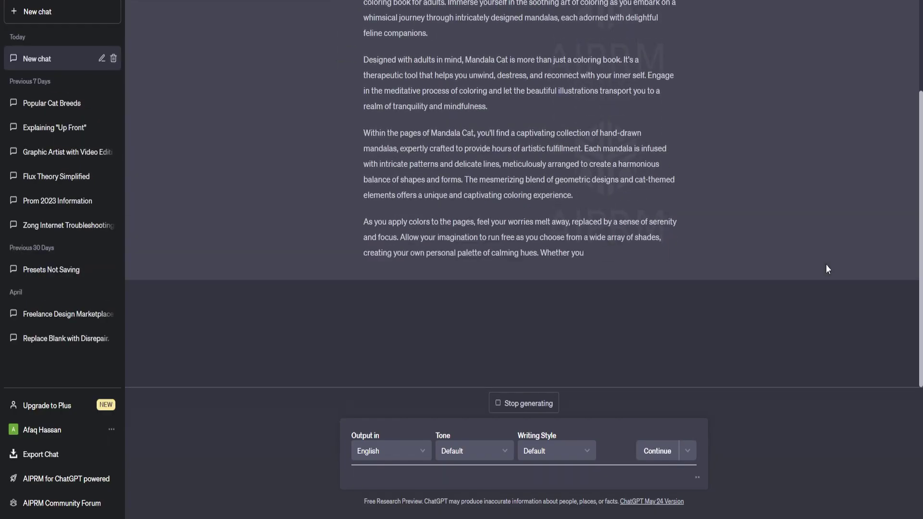